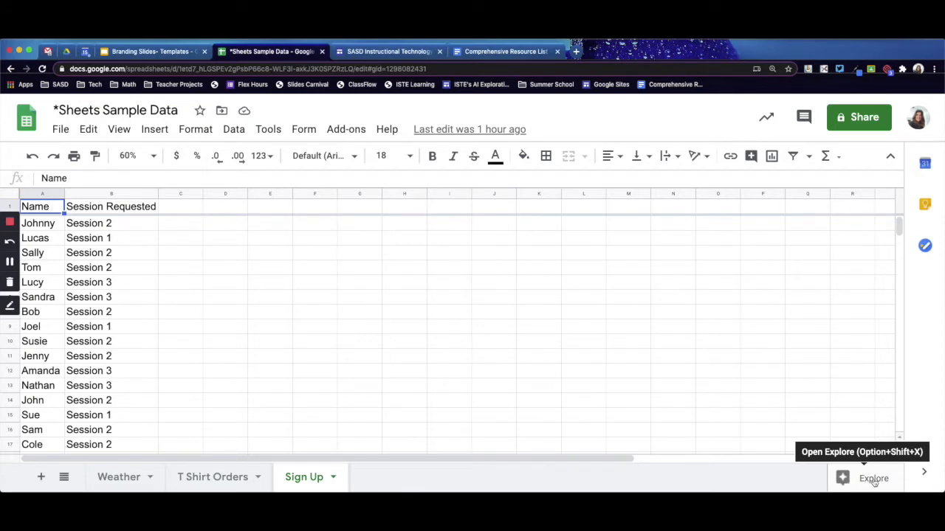
- Use Explore to view the formula counting rows where Session Requested is Session 1, and remove that answer from the suggestions
click(873, 479)
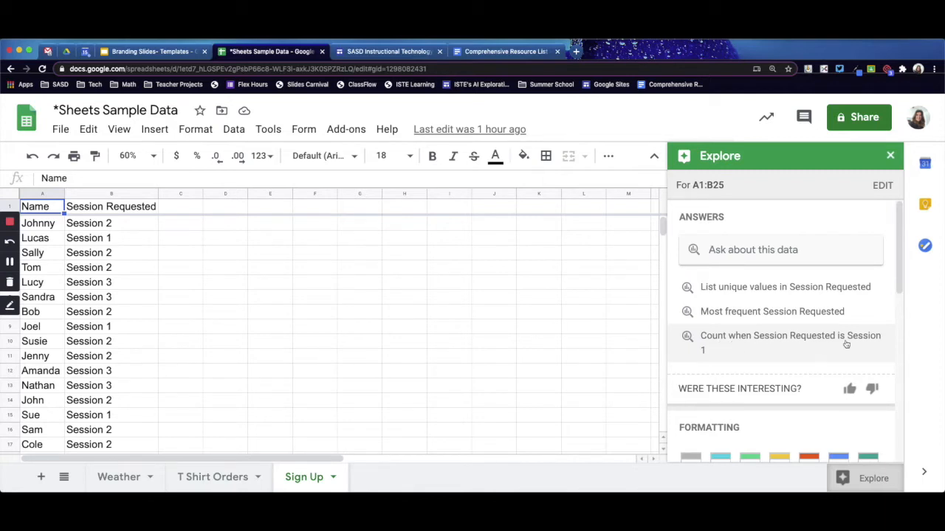
click(777, 354)
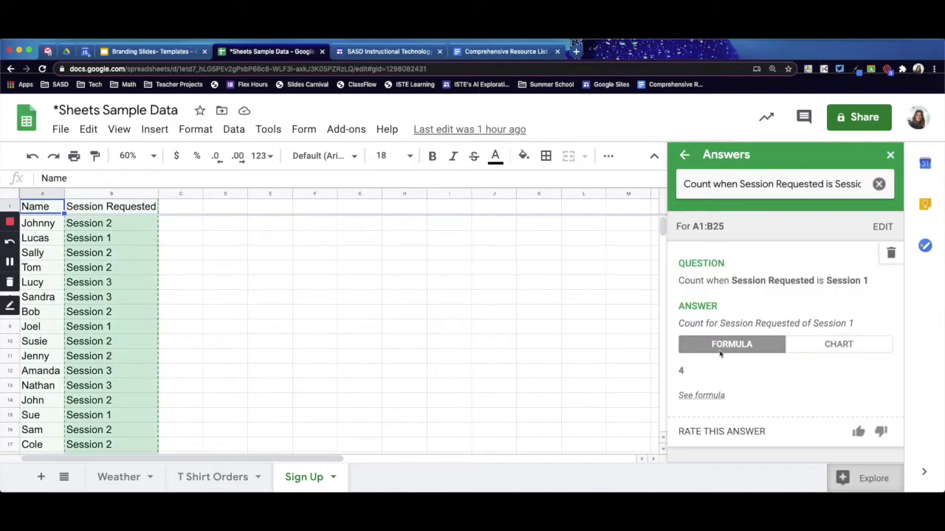
click(703, 397)
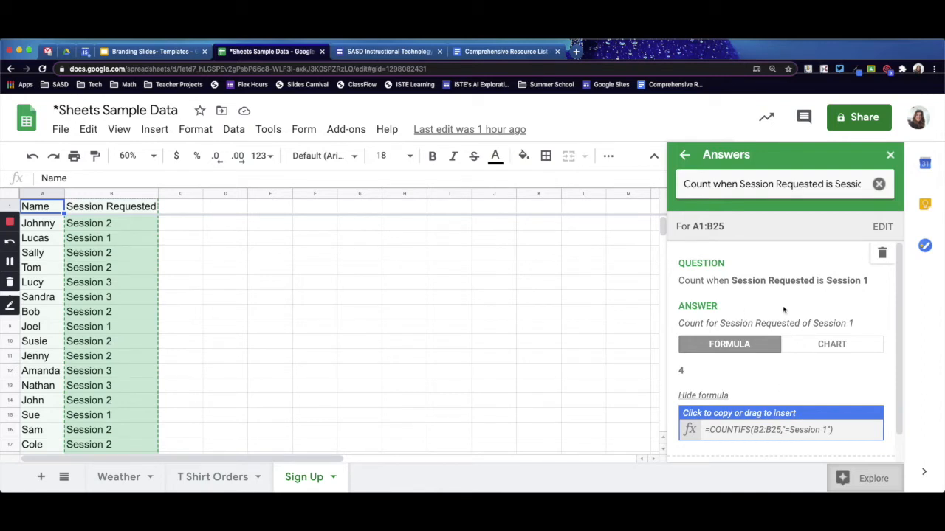
click(881, 253)
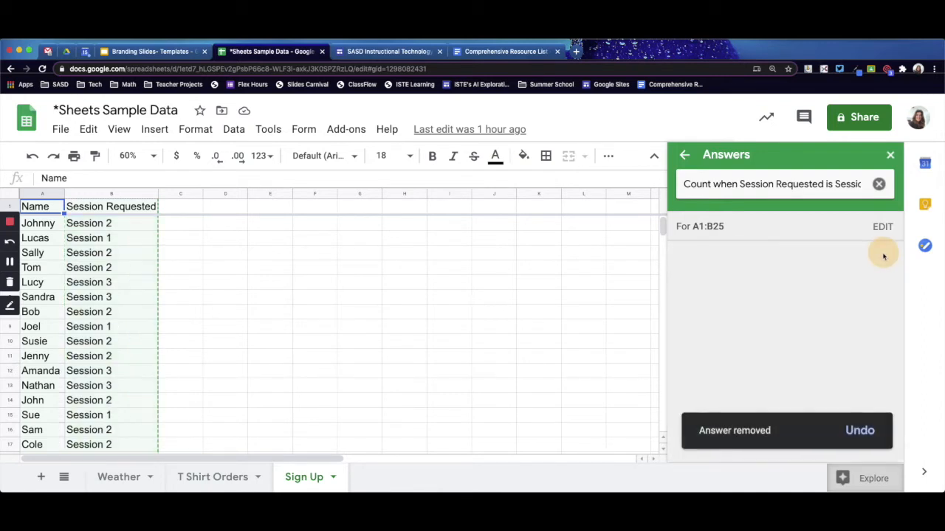
click(684, 155)
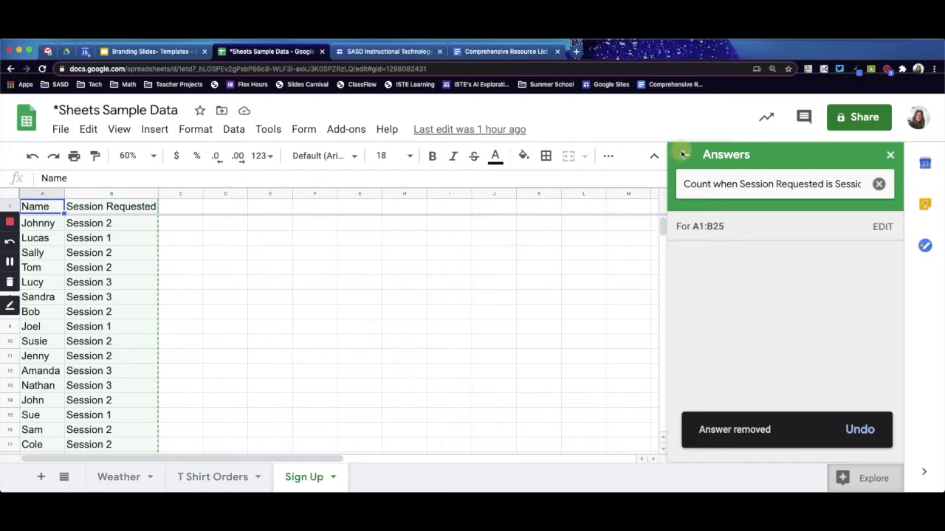
- Insert Explore's suggested pivot table counting Name for each Session Requested into the existing sheet at 'Sign Up'!F2
drag(899, 243, 898, 352)
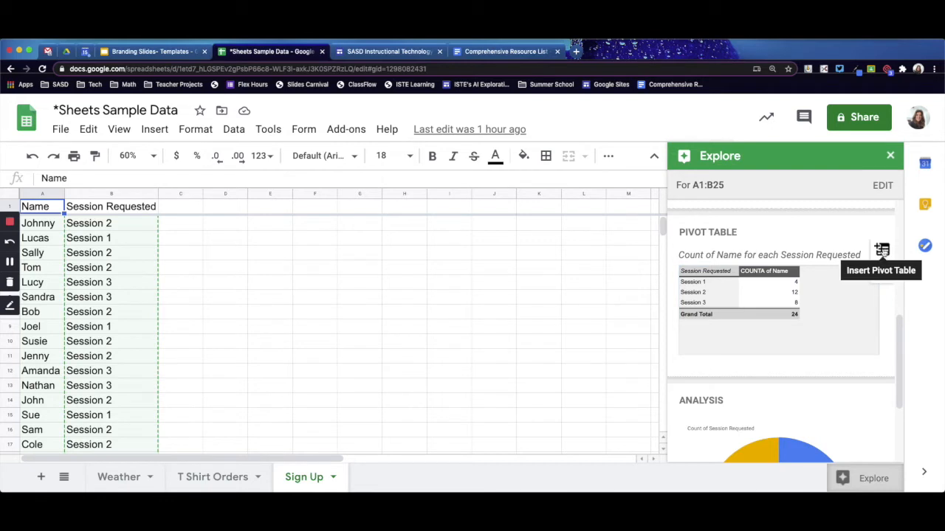
click(883, 251)
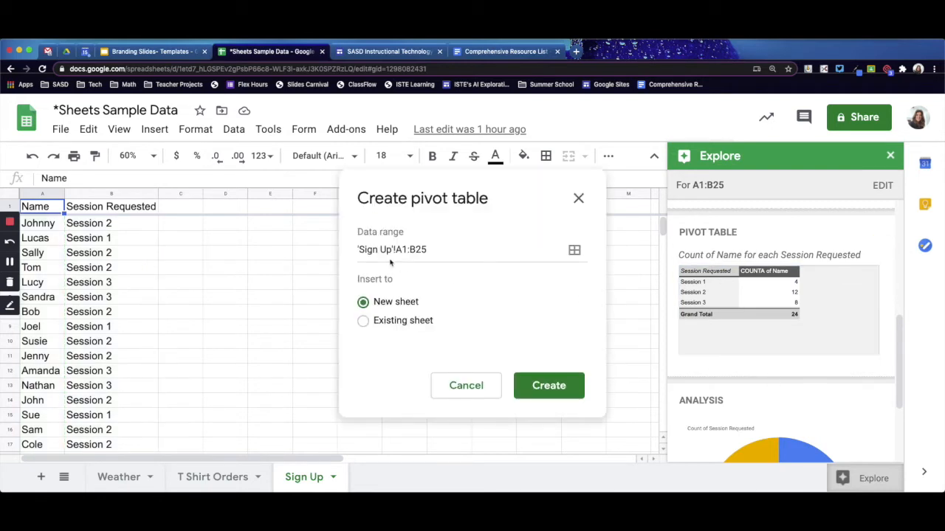
click(363, 321)
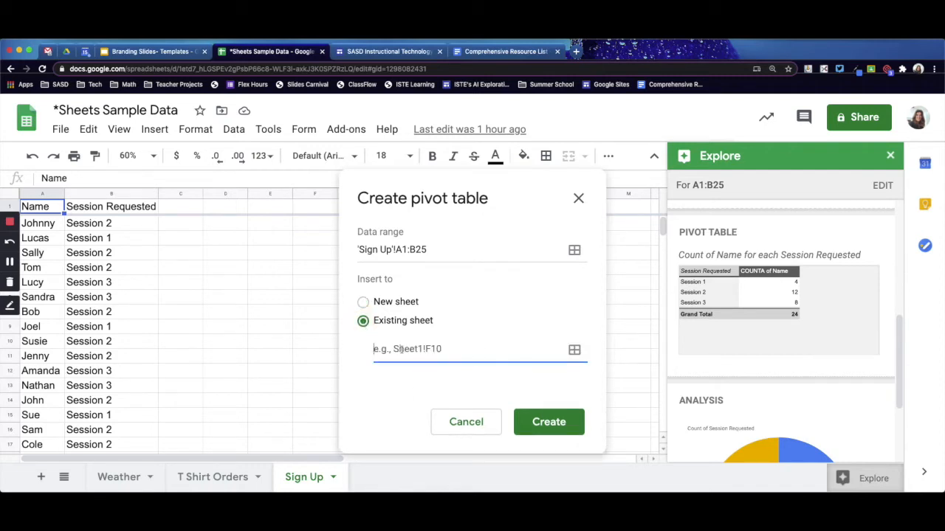
click(574, 349)
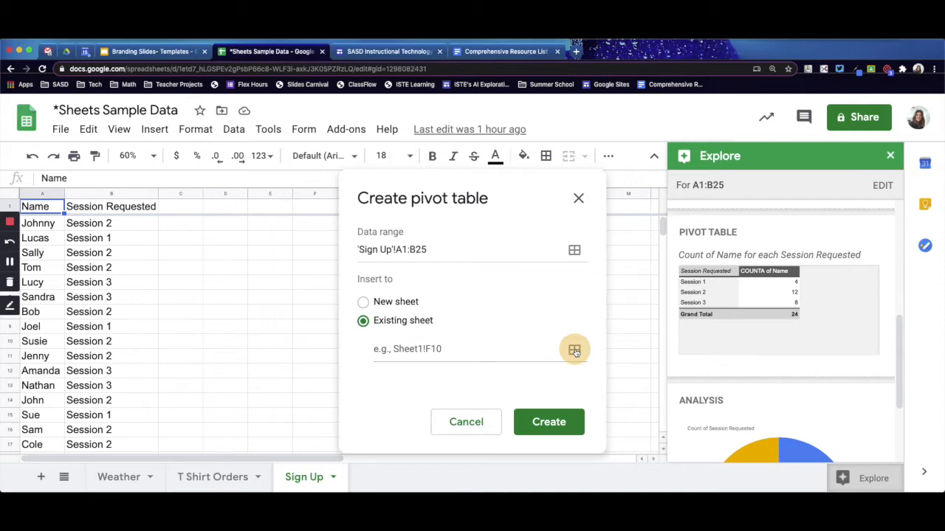
click(308, 228)
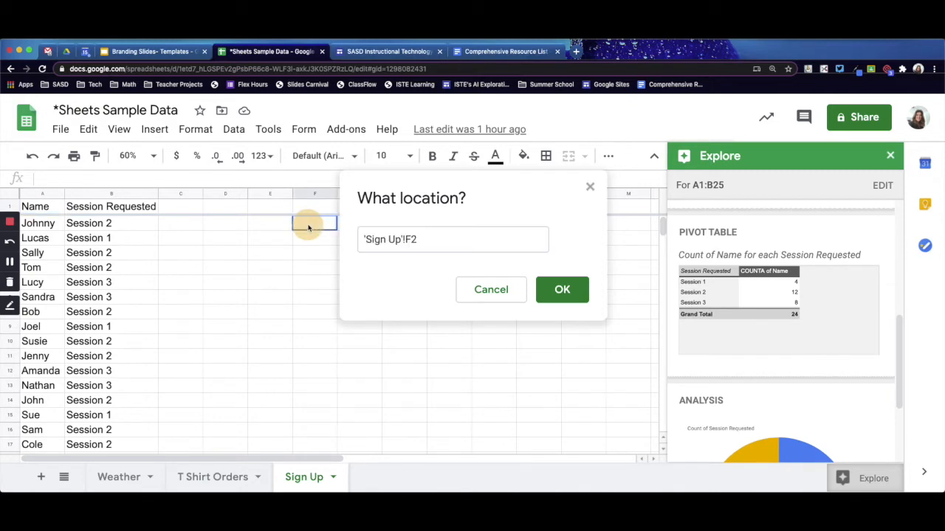
click(573, 296)
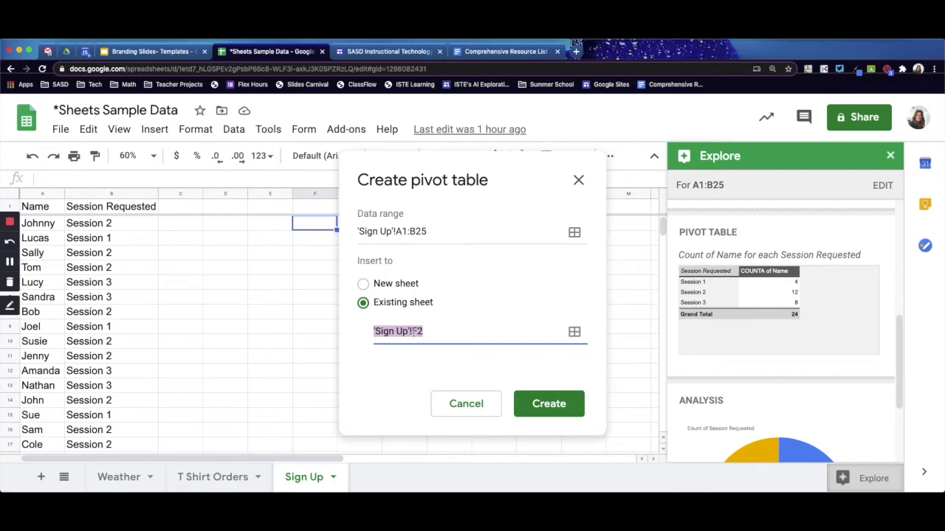
click(556, 411)
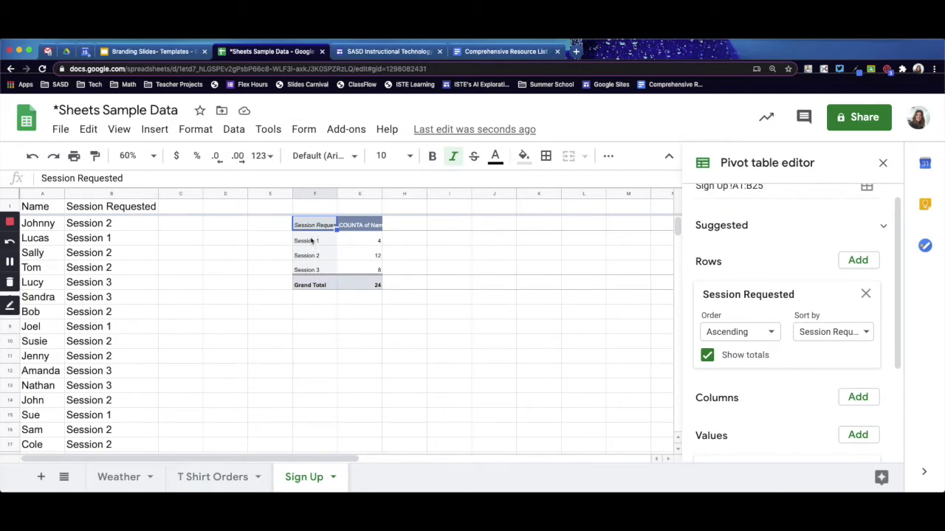
click(883, 163)
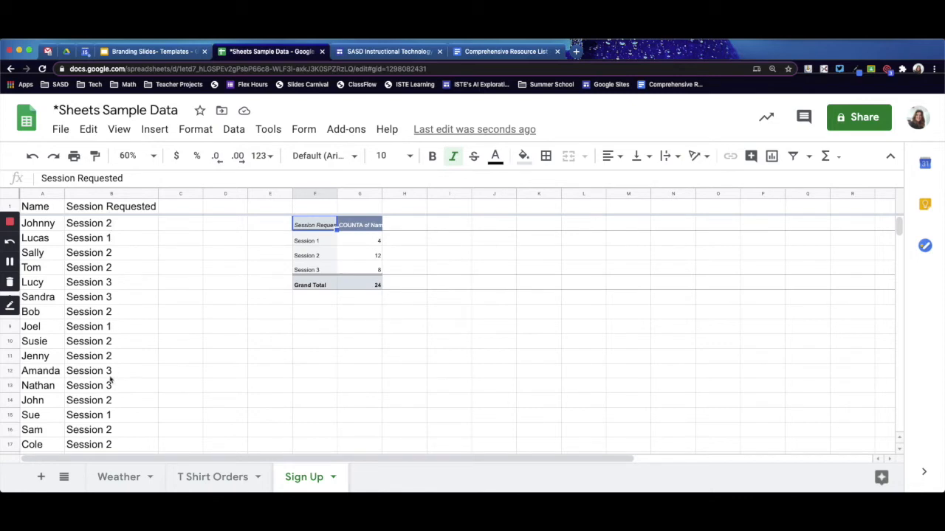
- Change the session requested in cell B4 to Session 1
double_click(122, 253)
click(114, 252)
double_click(109, 252)
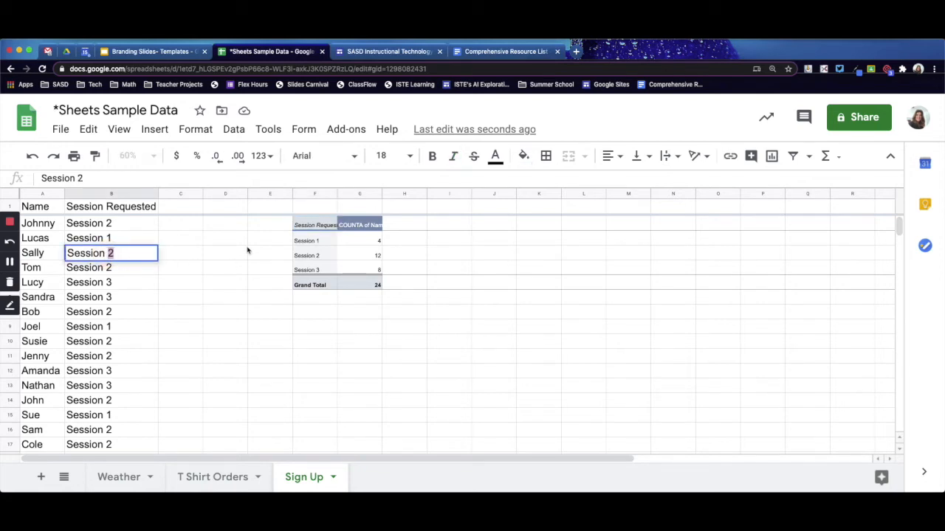
text(1)
key(Return)
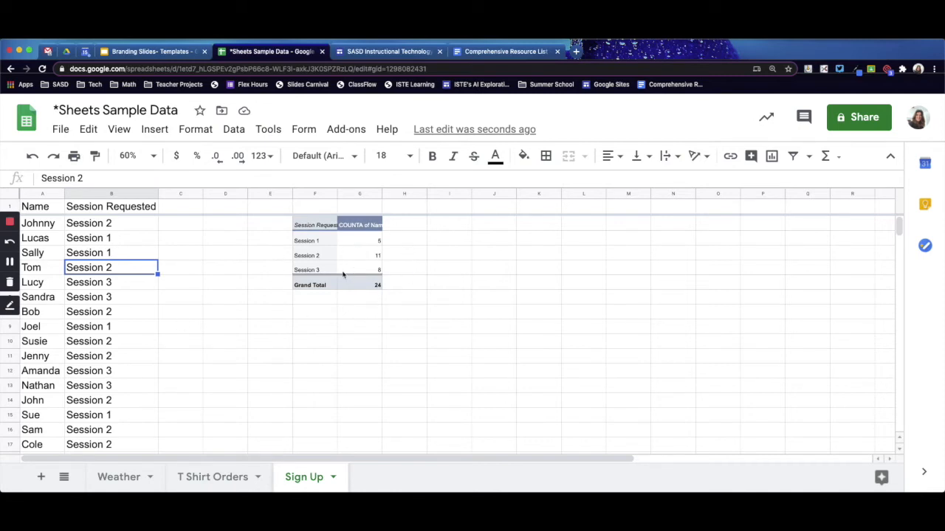
- Review Explore's suggestions for the sign-up data and apply the cyan alternating-colors formatting to A1:B25
click(867, 478)
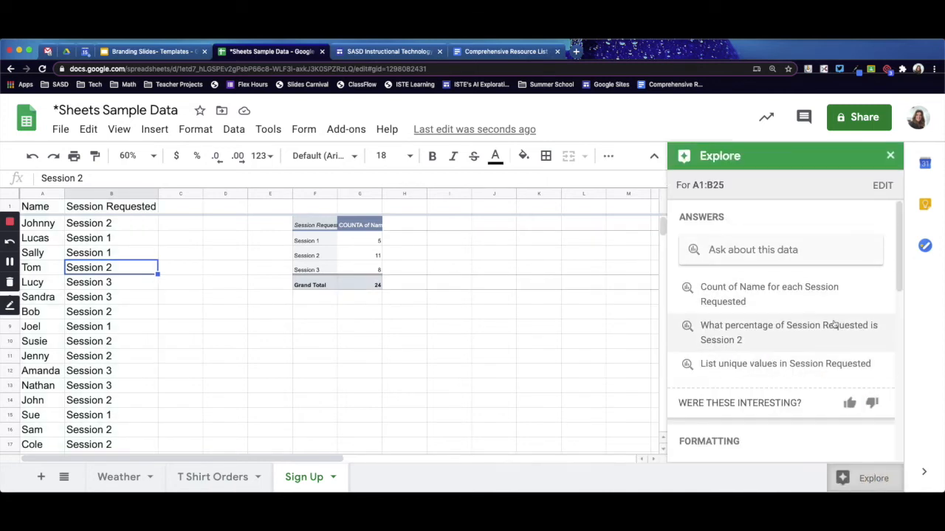
drag(899, 215, 902, 401)
mouse_move(766, 327)
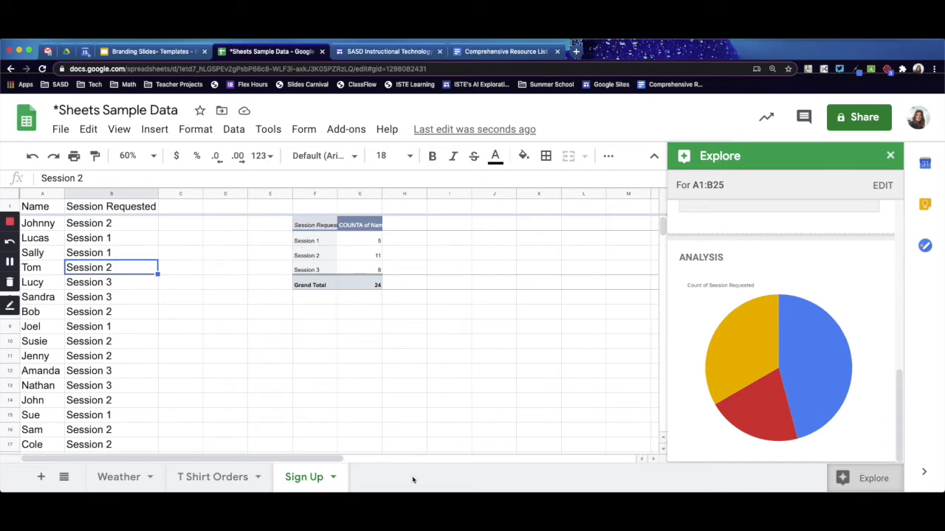
scroll(832, 324, down, 5)
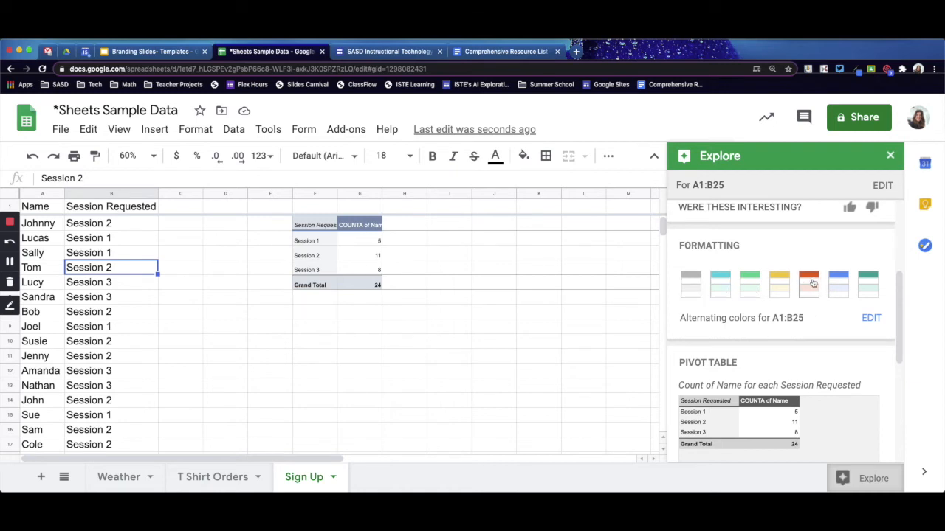
click(722, 285)
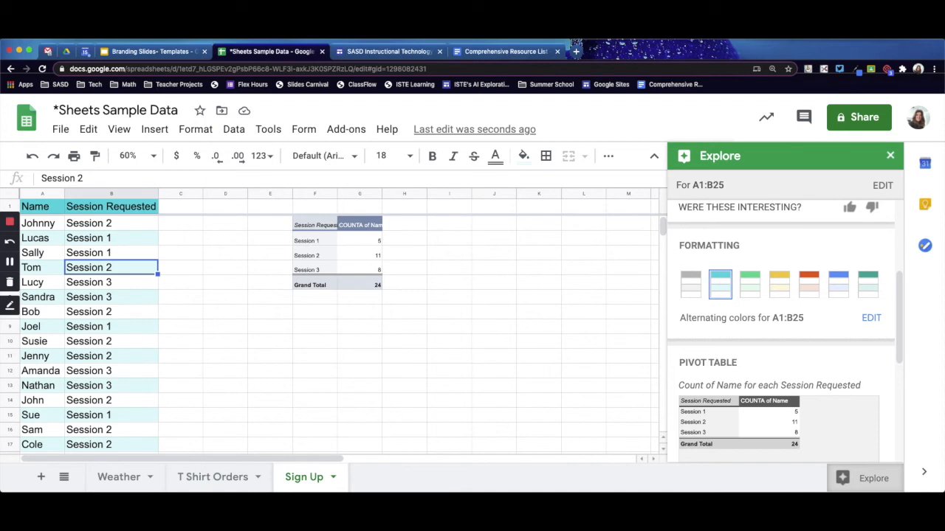
- Examine Explore's suggestions for the whole table A1:I8 on the T Shirt Orders sheet
click(212, 477)
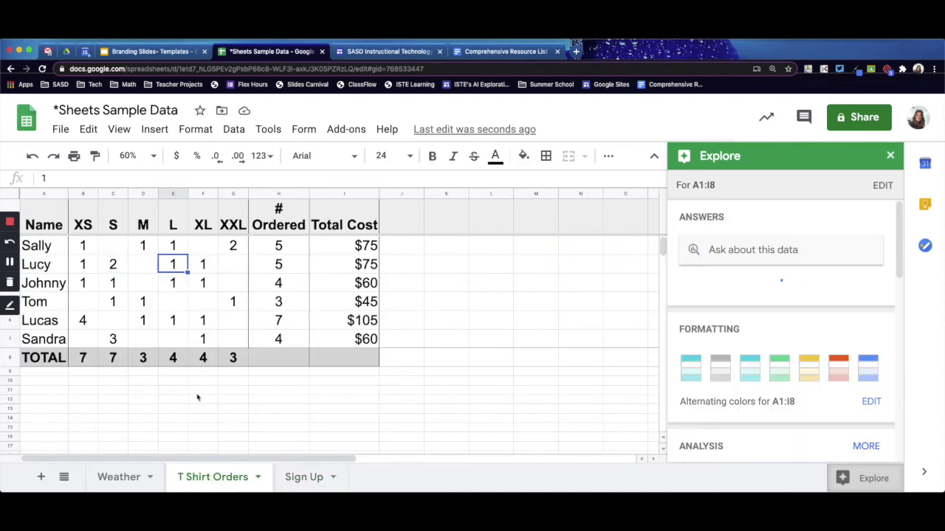
click(44, 218)
drag(45, 218, 347, 355)
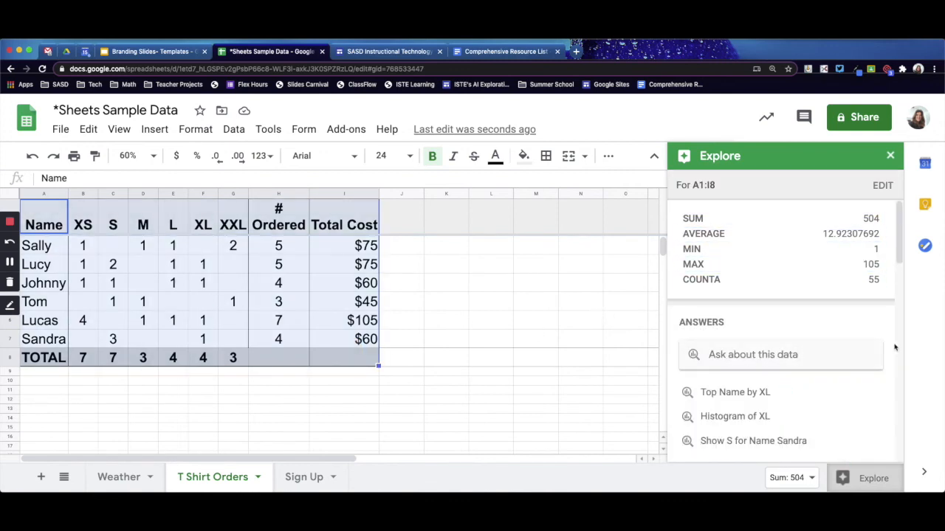
drag(901, 238, 897, 345)
- Examine Explore's summary and suggested charts for the shirt size columns in B1:G7, and close Explore
click(194, 298)
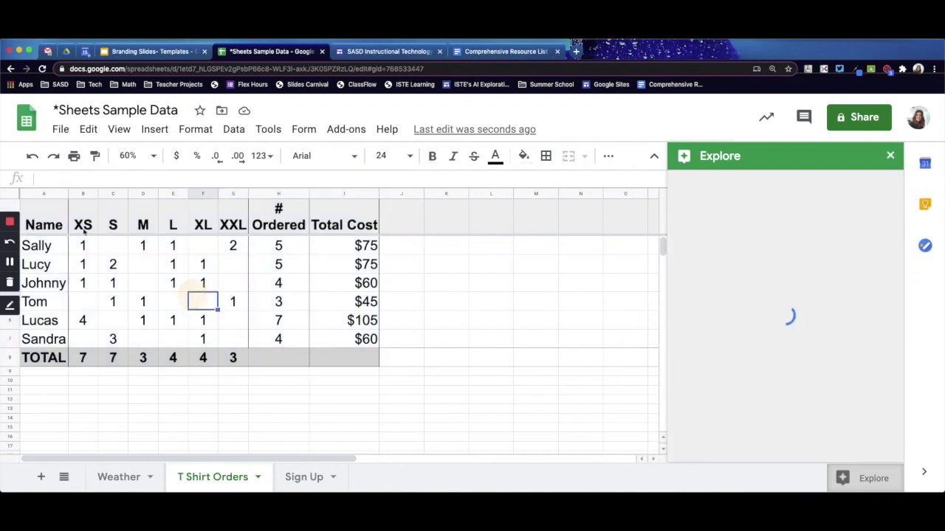
drag(81, 222, 230, 337)
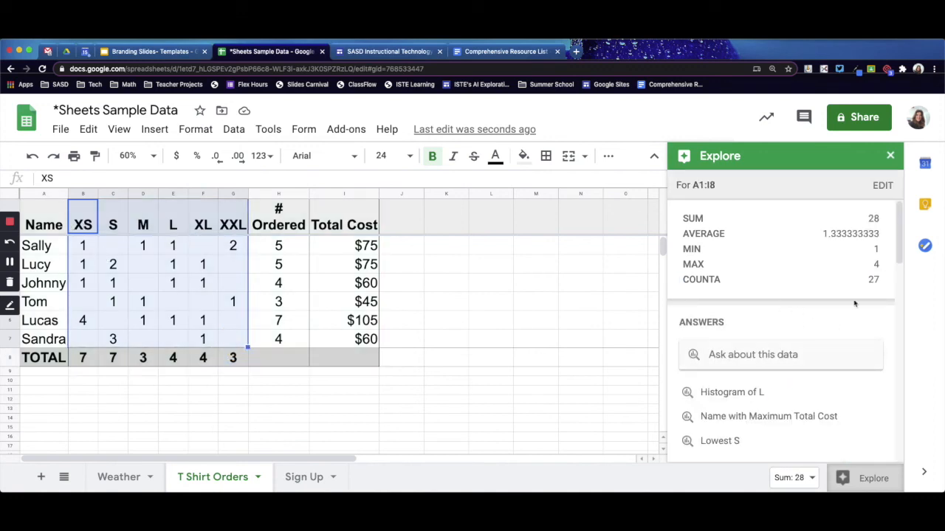
drag(900, 239, 904, 309)
drag(898, 355, 899, 362)
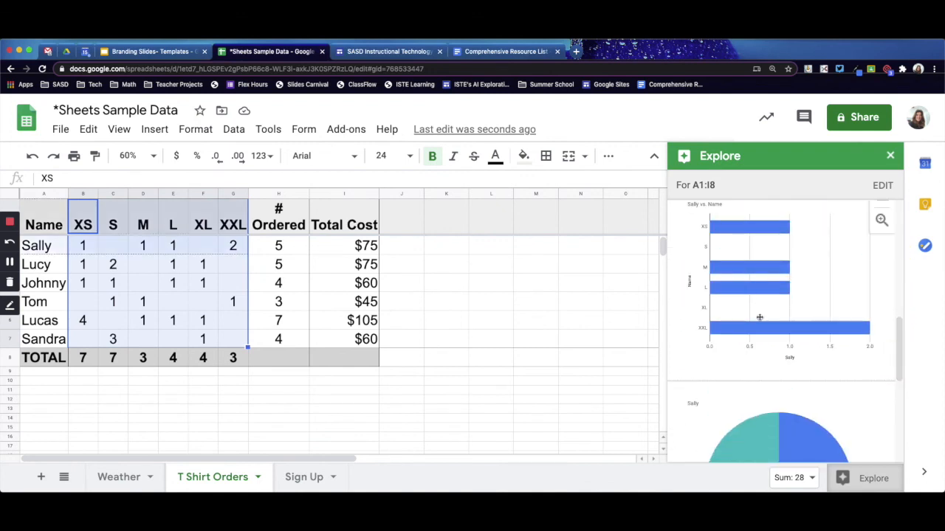
drag(899, 339, 903, 185)
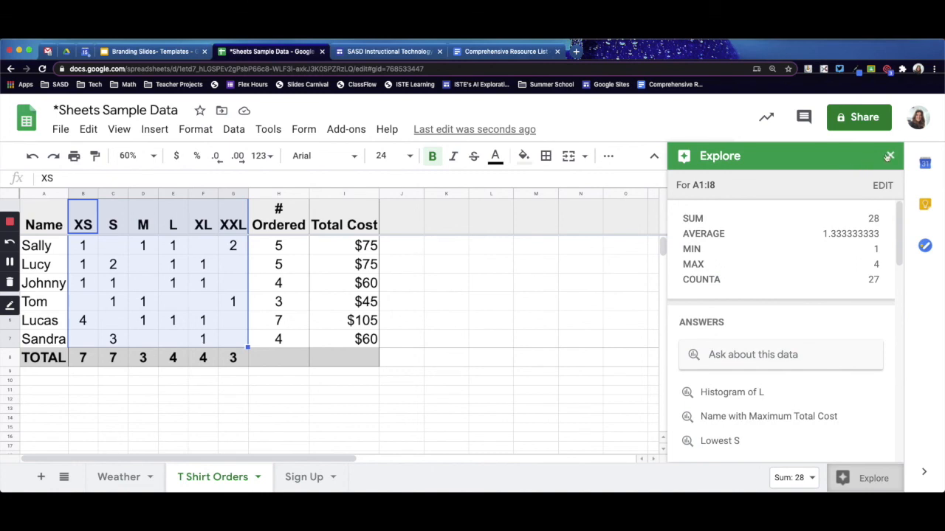
click(889, 156)
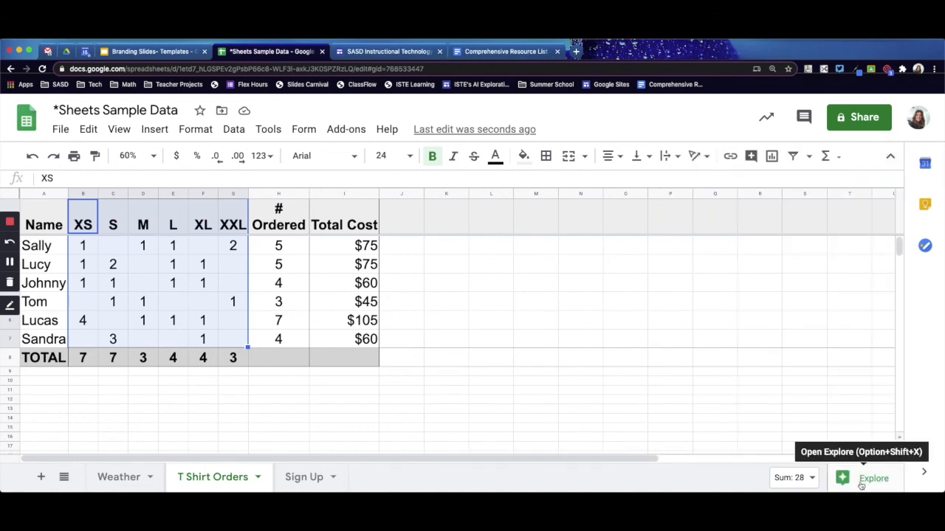